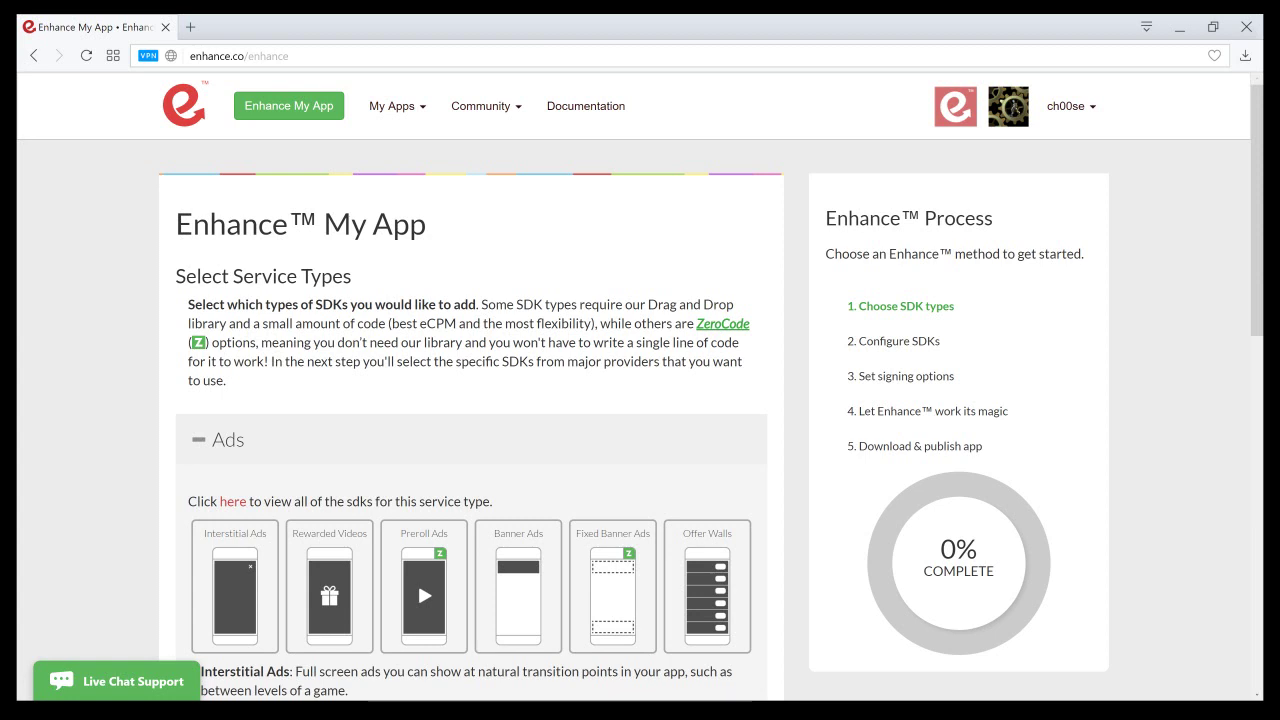
# Select Preroll Ads under Ads and Crash Reporting under Analytics as the SDK types to add
pyautogui.scroll(-1, 417, 581)
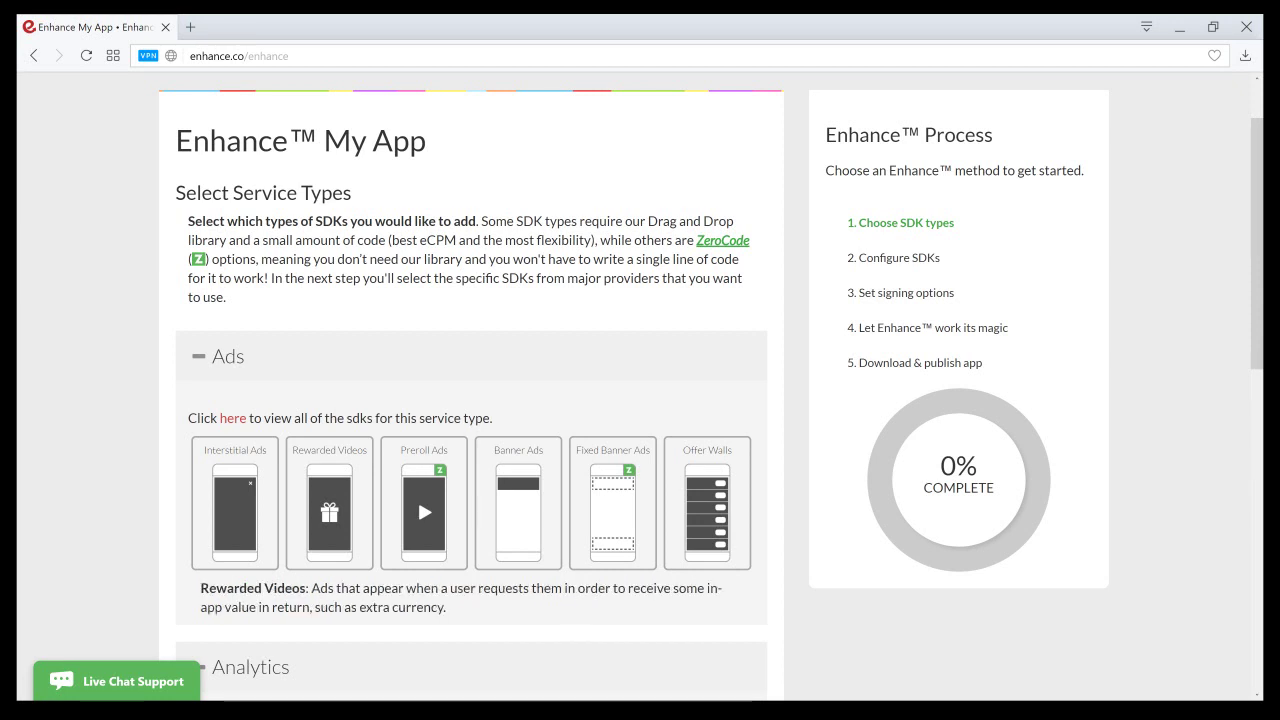
pyautogui.scroll(-1, 640, 400)
pyautogui.click(417, 414)
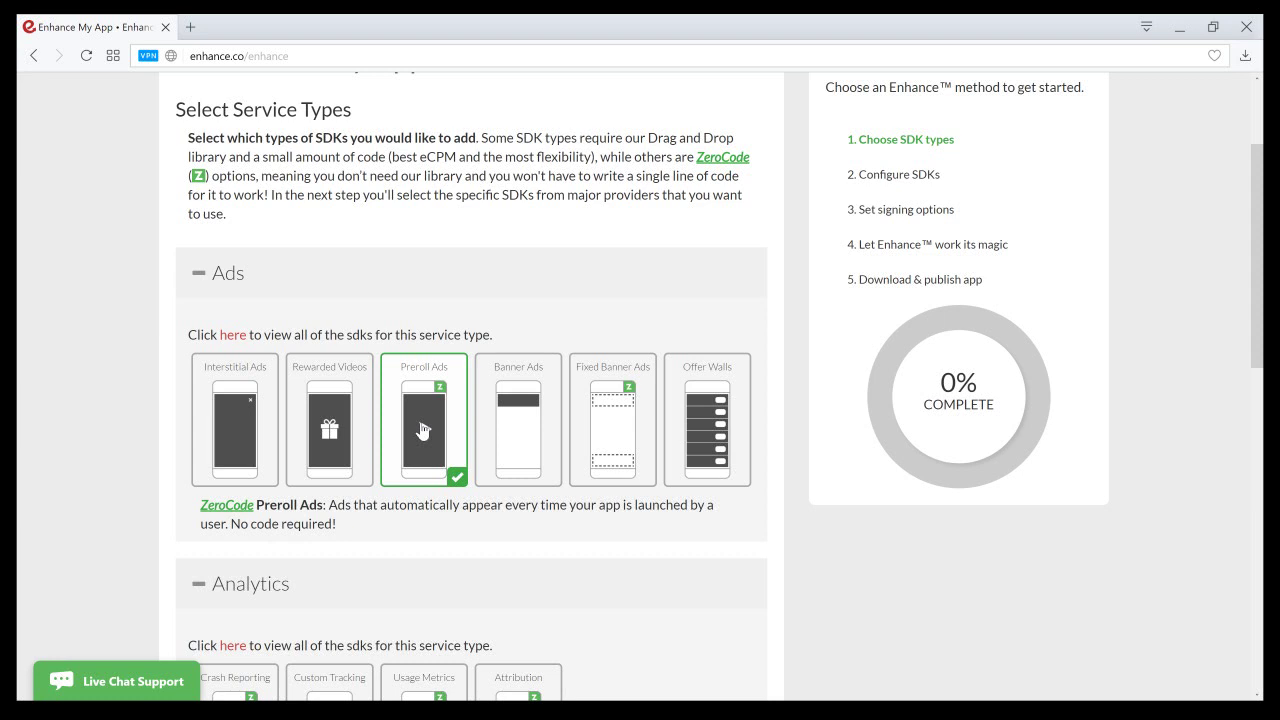
pyautogui.scroll(-2, 425, 433)
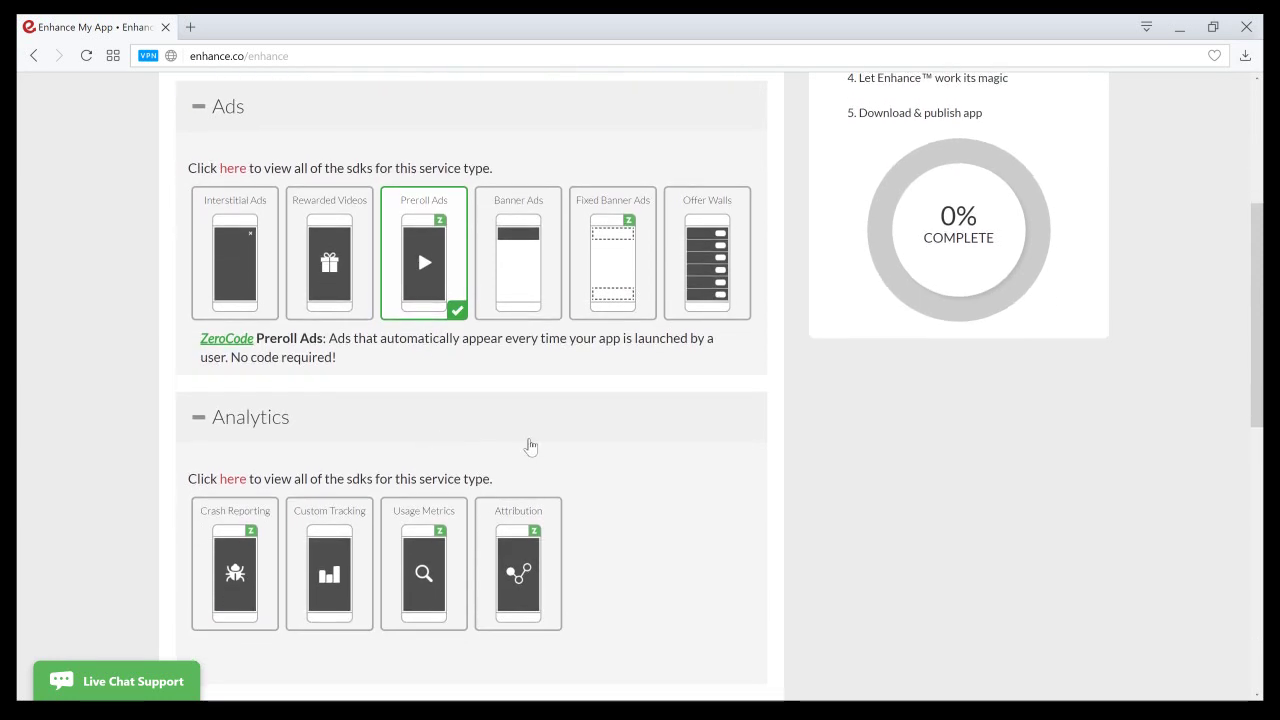
pyautogui.scroll(-1, 530, 446)
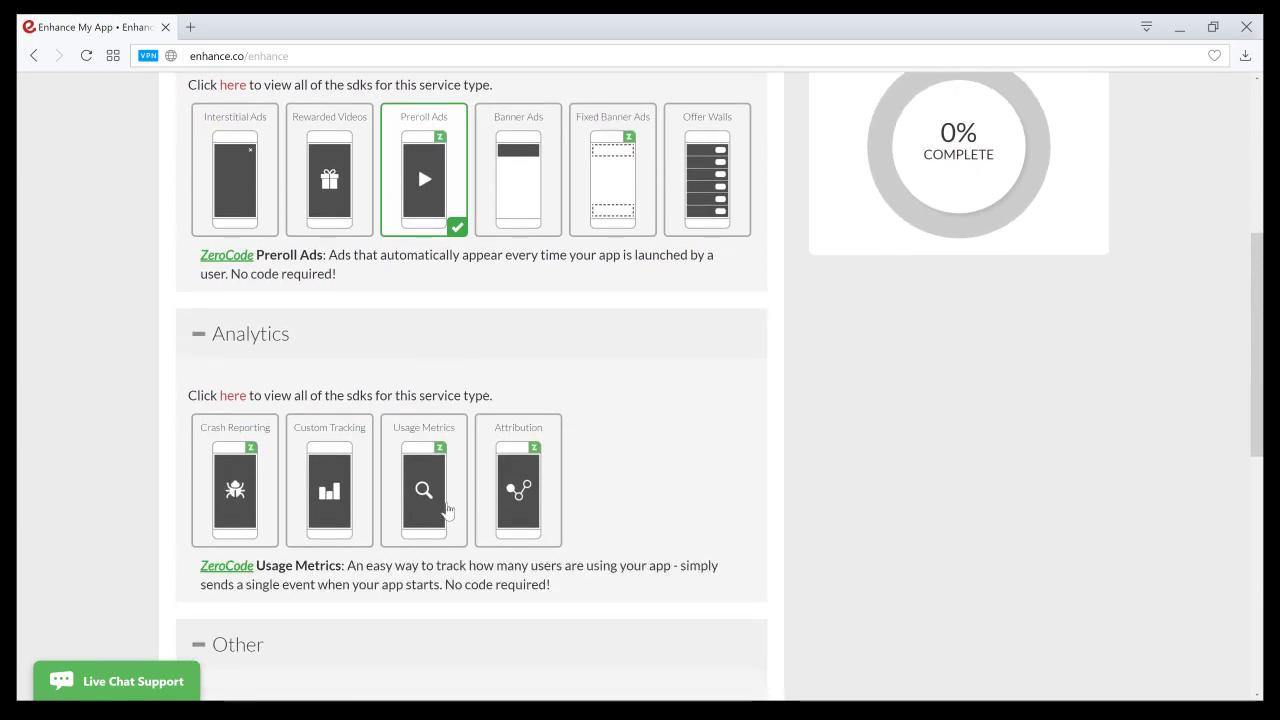
pyautogui.click(262, 491)
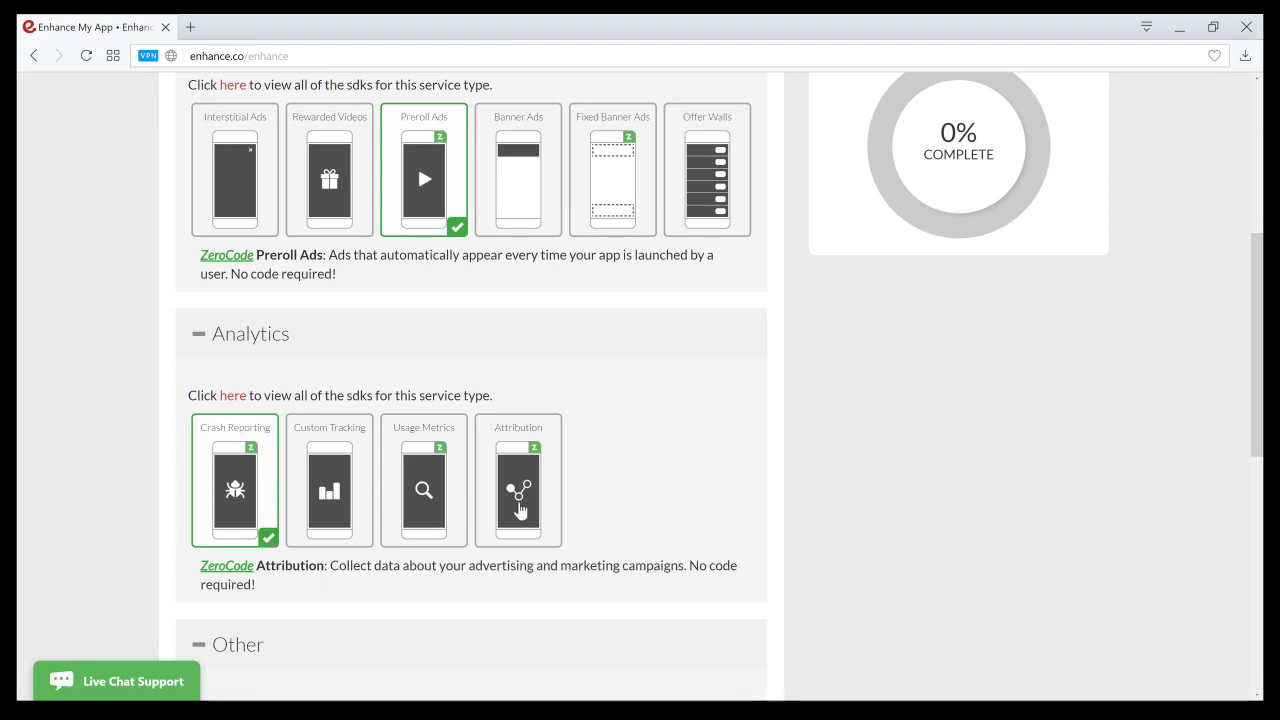
# Upload the compiled app file MyTestProject_apk.apk and continue to the SDK configuration
pyautogui.scroll(-7, 530, 511)
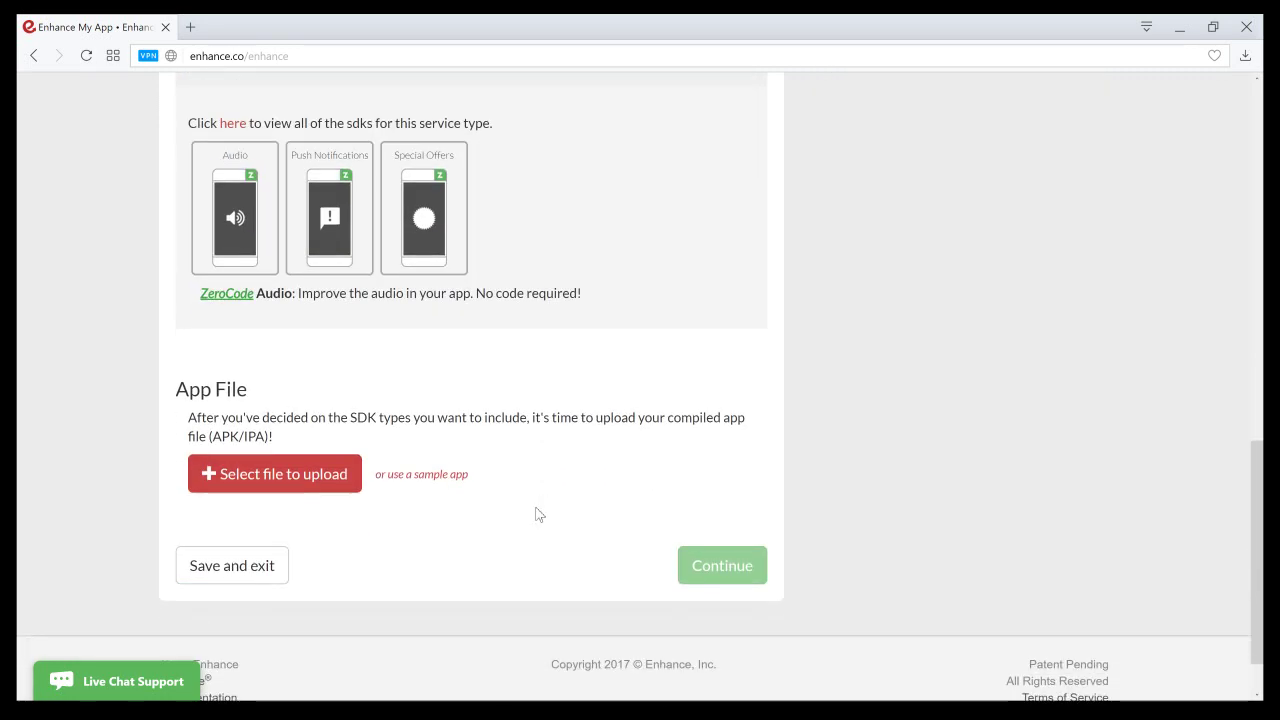
pyautogui.click(334, 474)
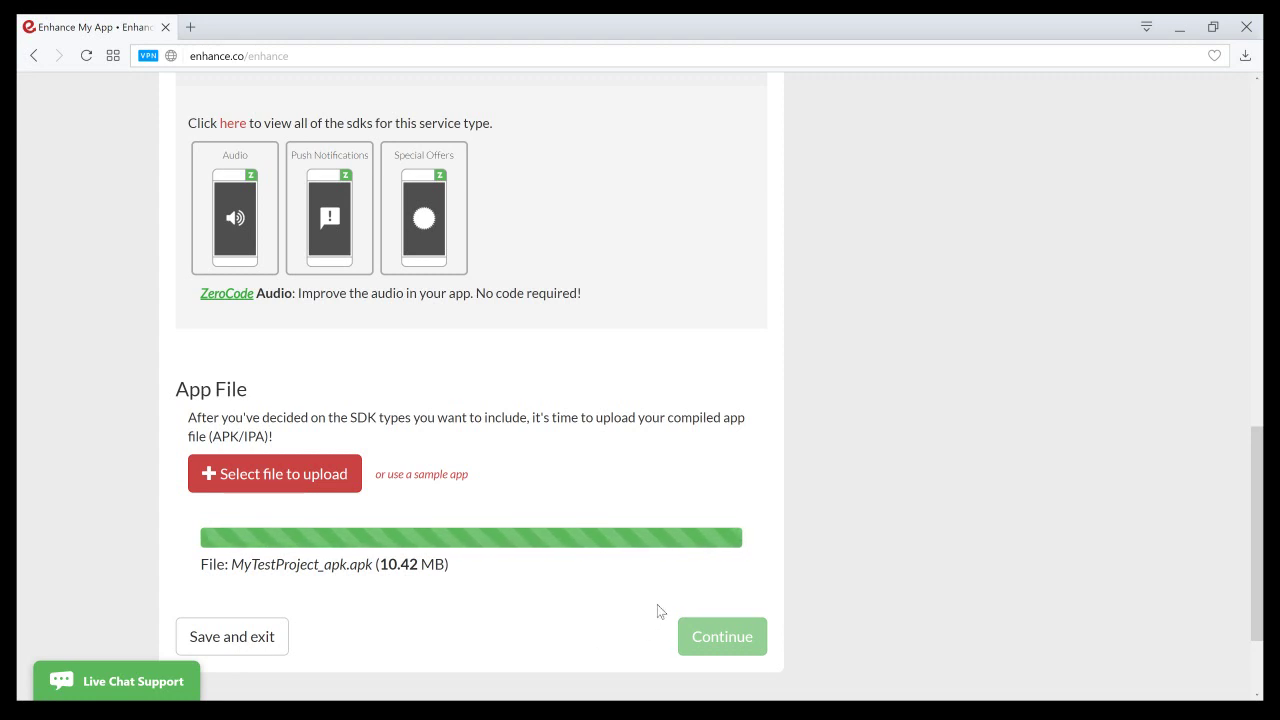
pyautogui.click(697, 640)
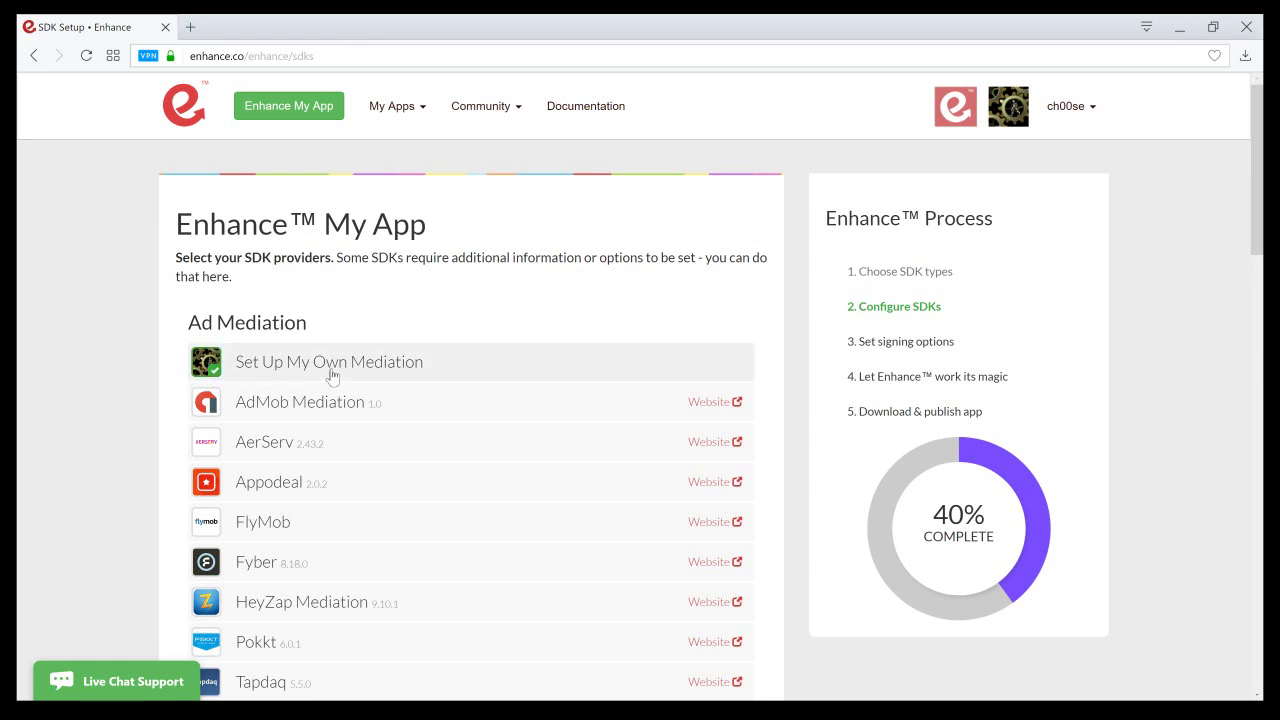
# Choose AdMob as the Interstitial (Preroll) Ads provider and paste its Interstitial Ad Unit ID
pyautogui.scroll(-3, 74, 405)
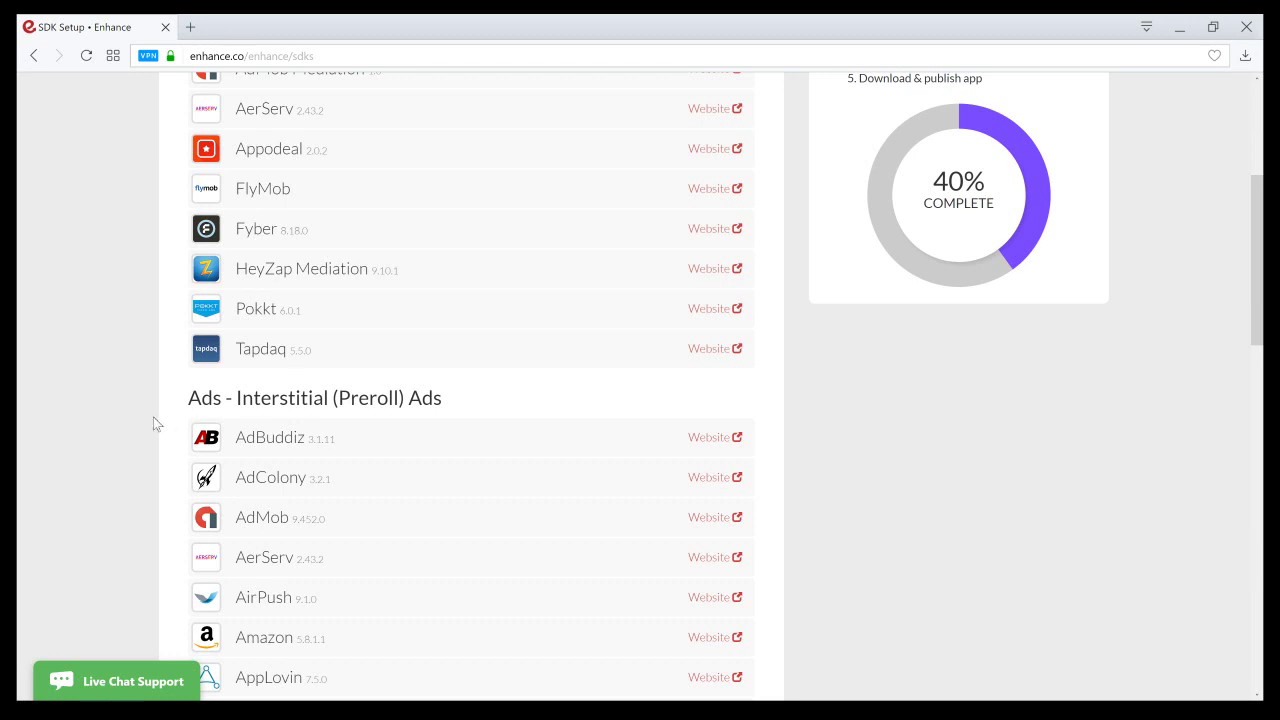
pyautogui.scroll(-1, 285, 510)
pyautogui.scroll(-3, 293, 531)
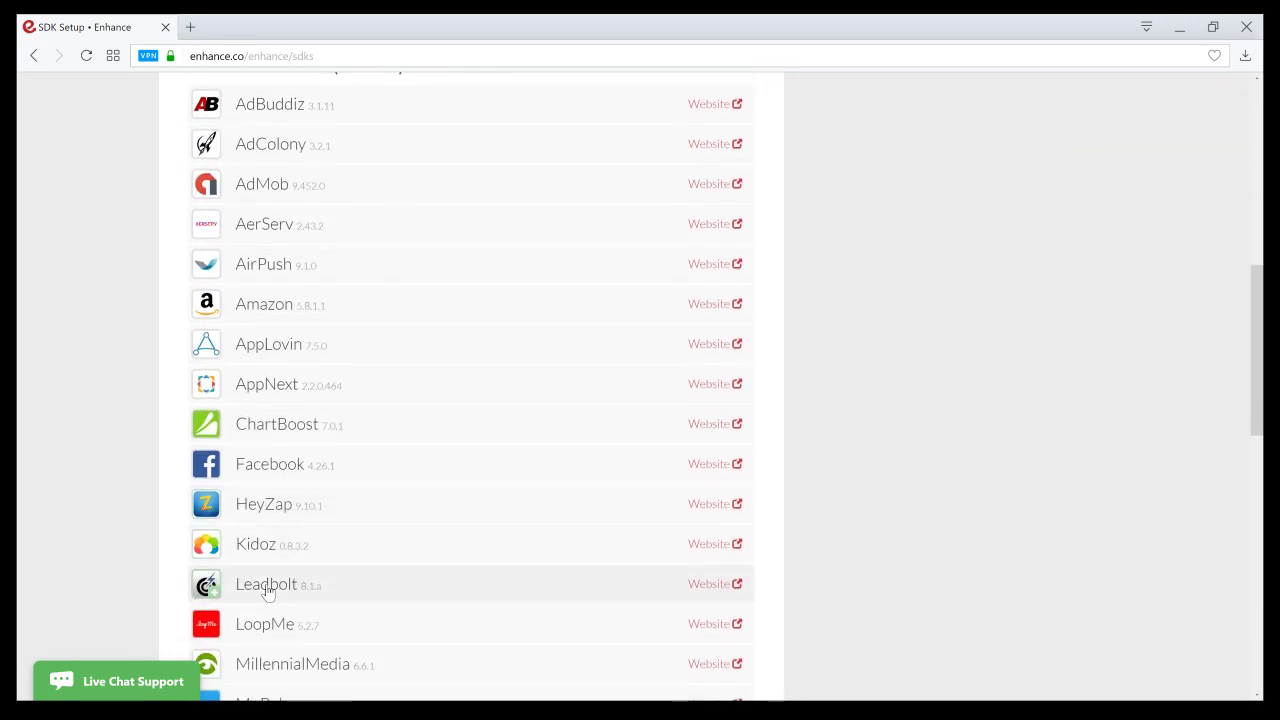
pyautogui.scroll(2, 297, 356)
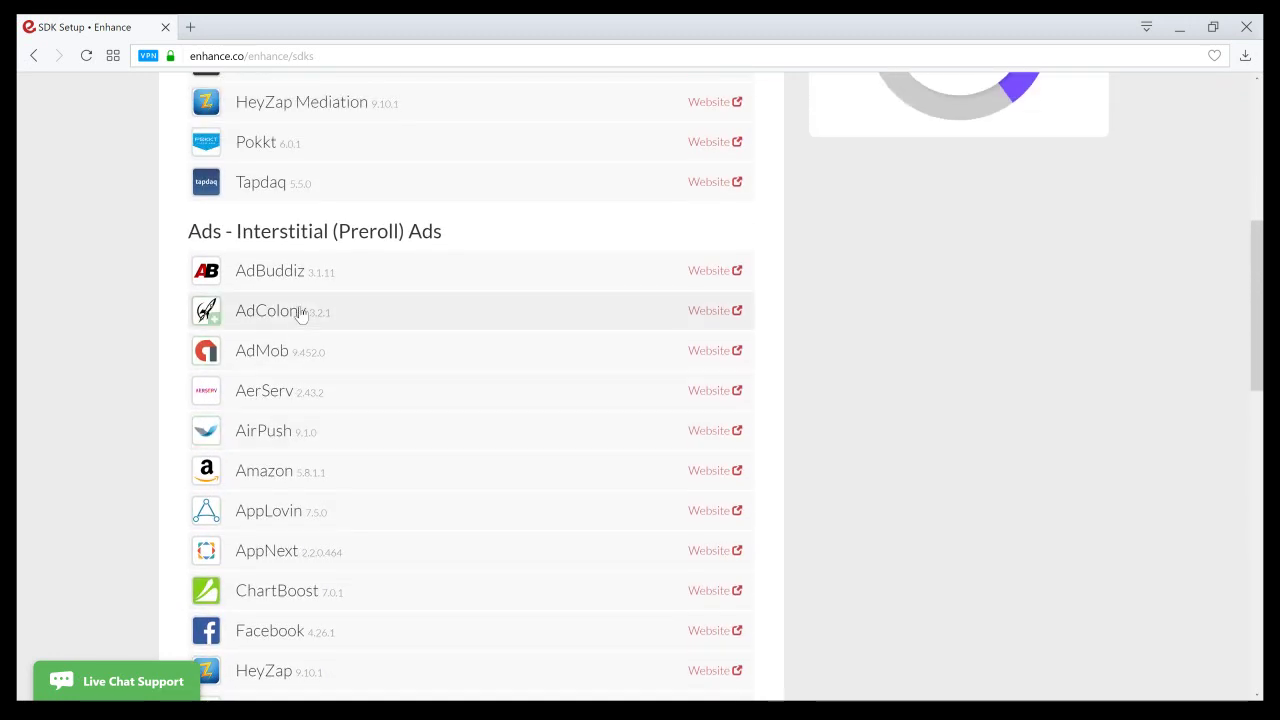
pyautogui.scroll(4, 165, 440)
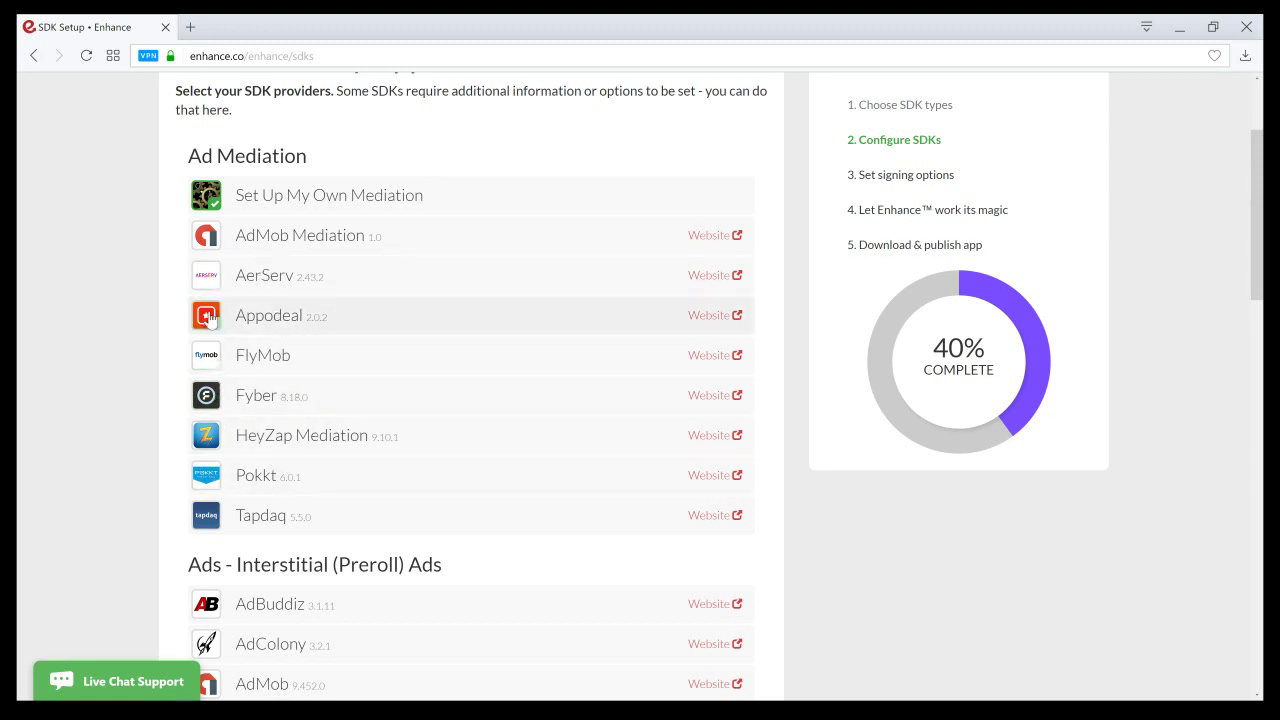
pyautogui.scroll(-2, 159, 466)
pyautogui.scroll(-2, 159, 463)
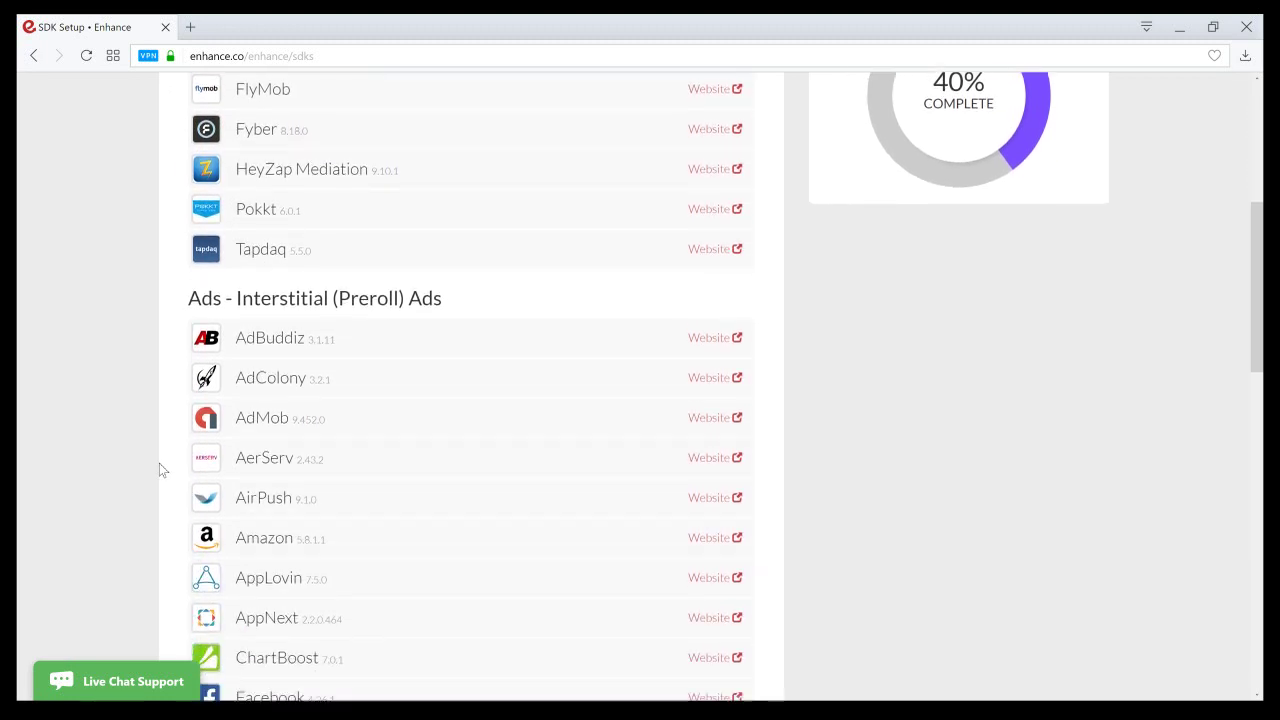
pyautogui.click(362, 360)
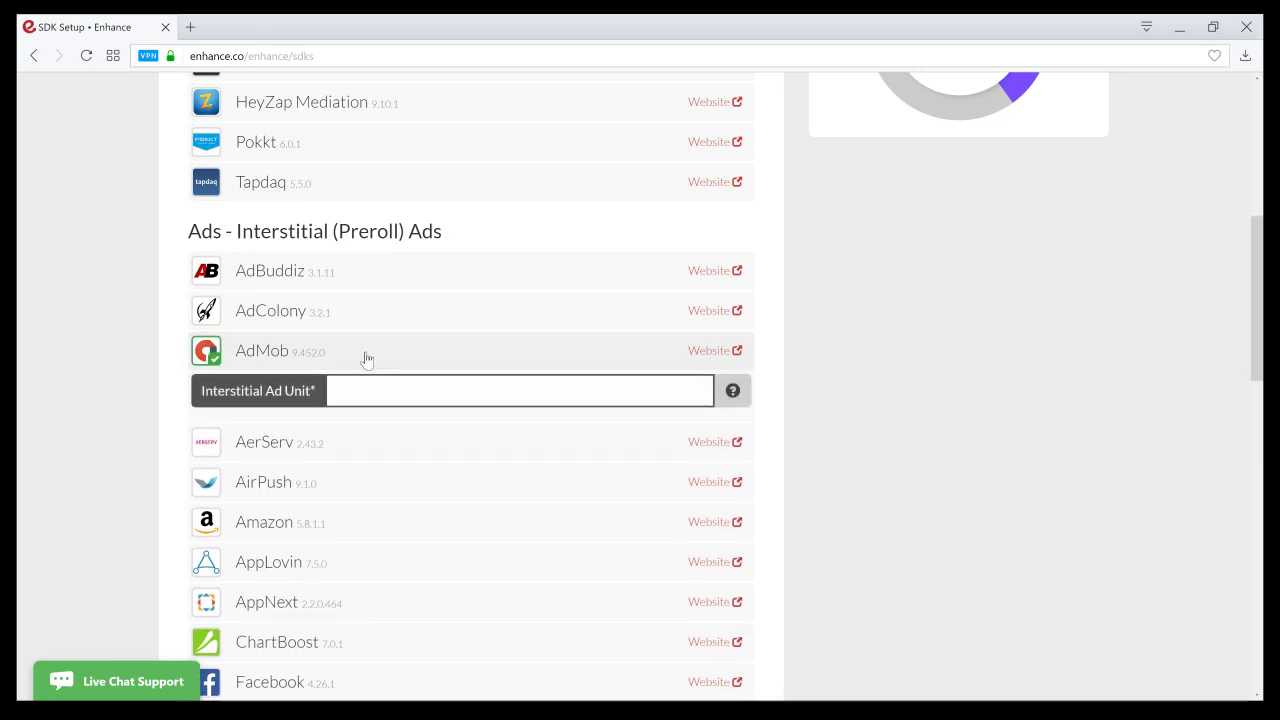
pyautogui.click(355, 395)
pyautogui.hotkey('ctrl', 'v')
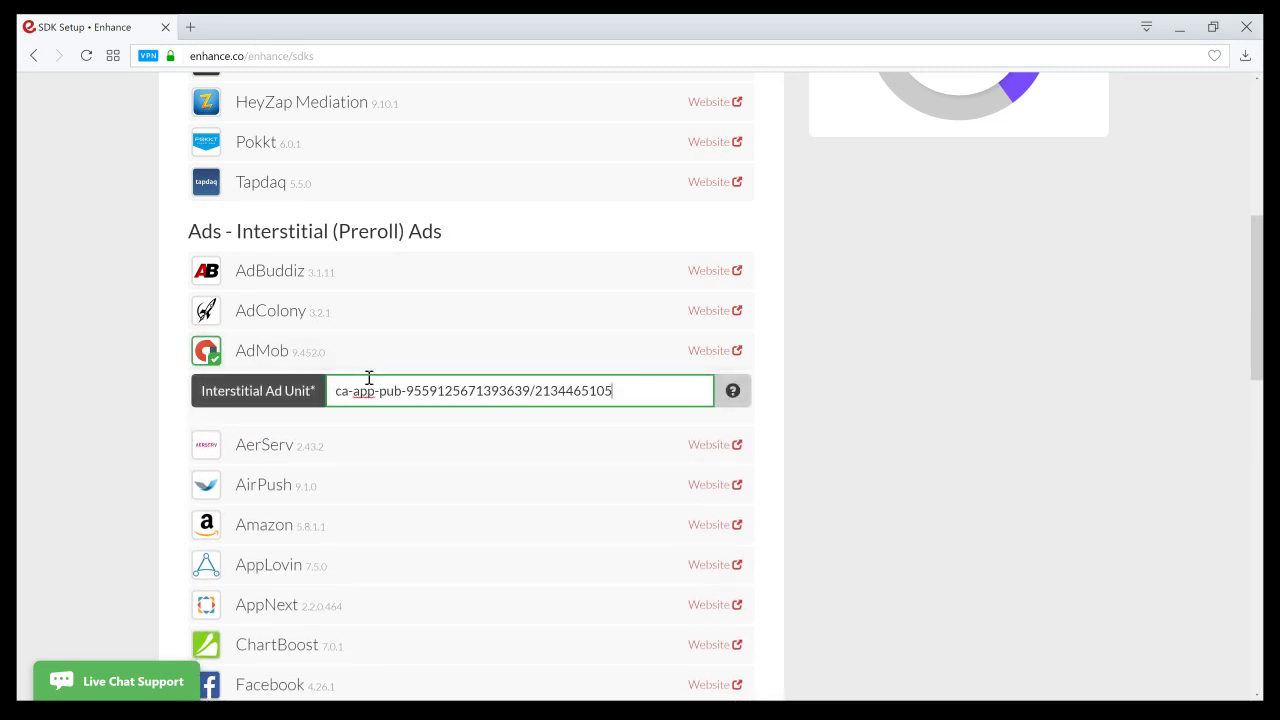
# Finish the SDK setup with the default SDK permissions kept and continue to the signing options
pyautogui.scroll(-2, 176, 462)
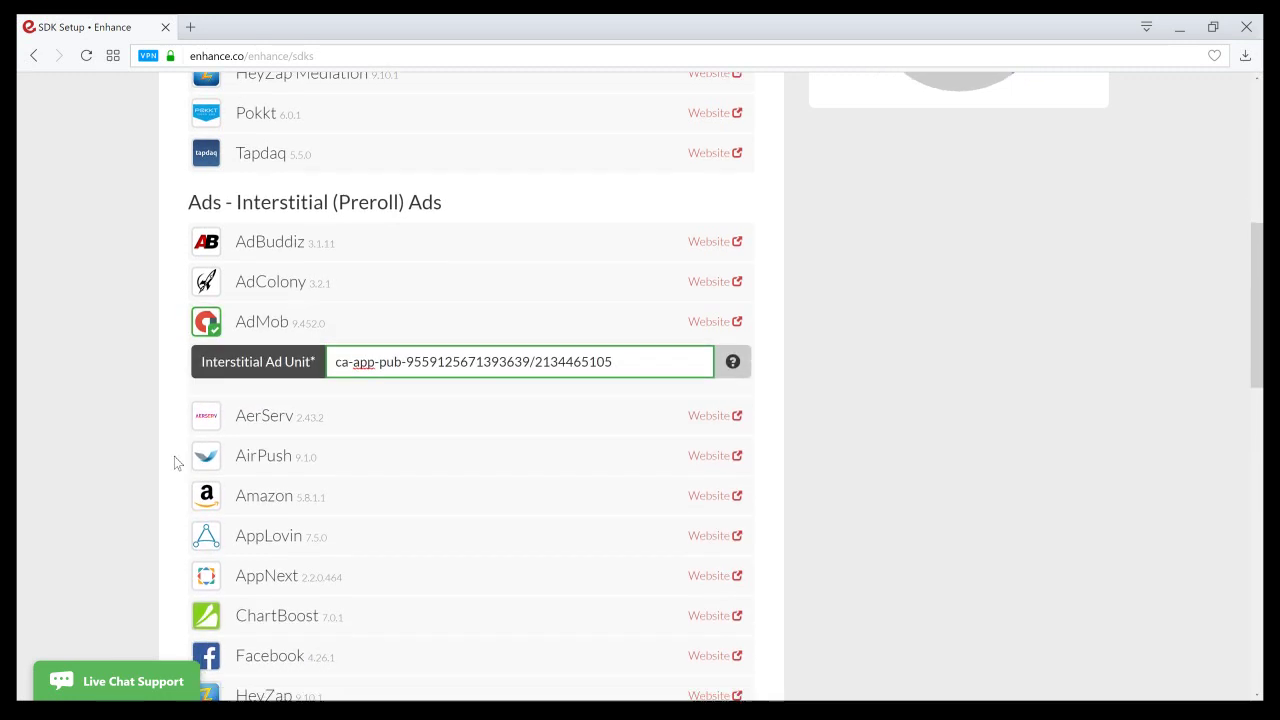
pyautogui.scroll(-2, 174, 460)
pyautogui.scroll(-6, 174, 460)
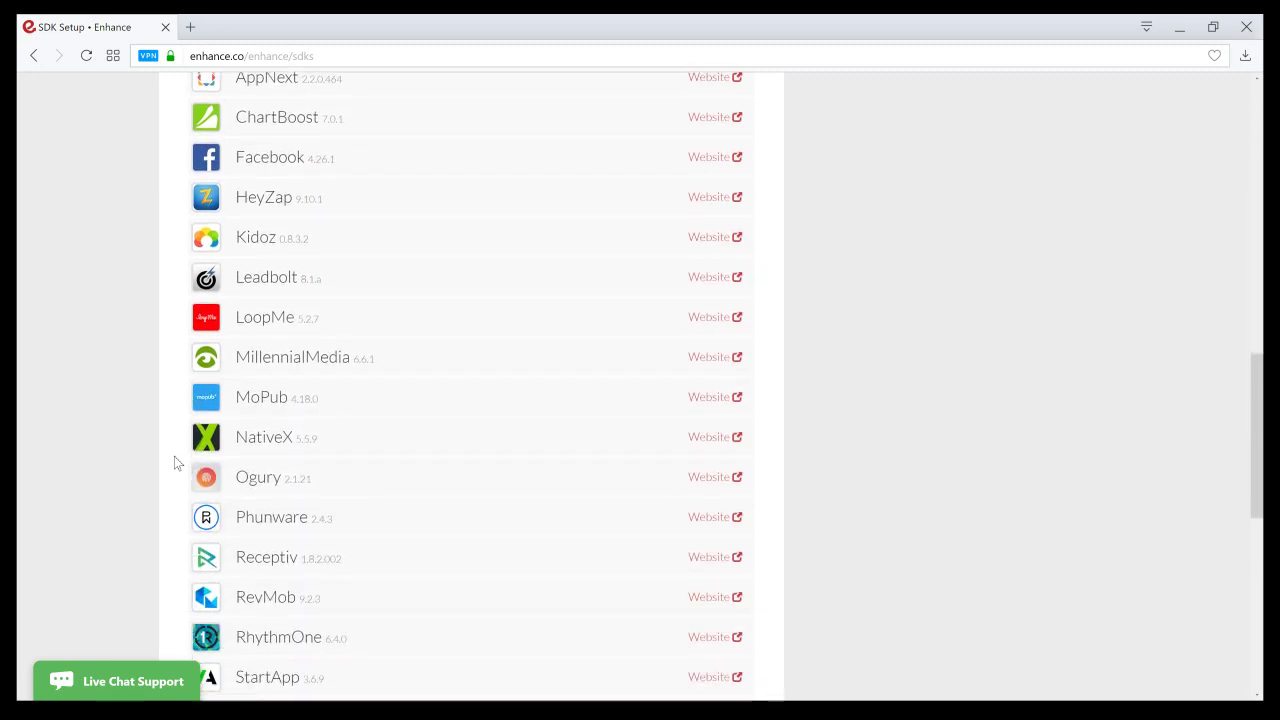
pyautogui.scroll(-3, 174, 462)
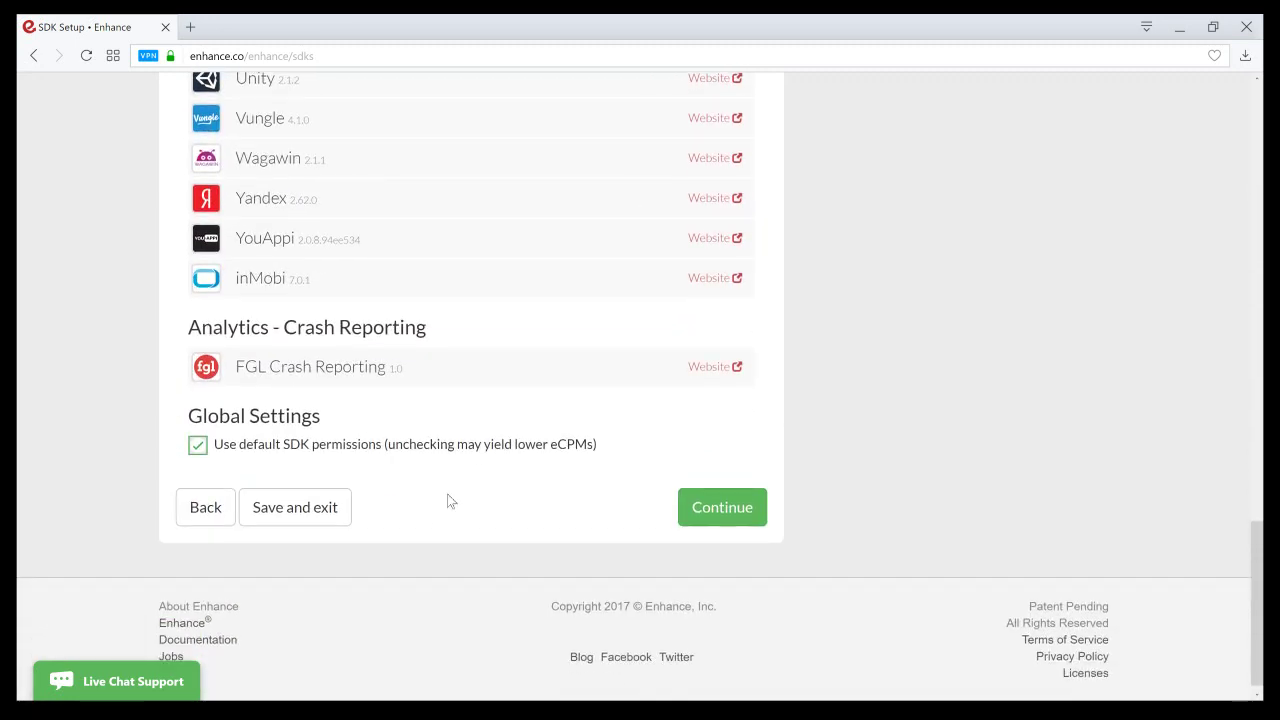
pyautogui.click(743, 509)
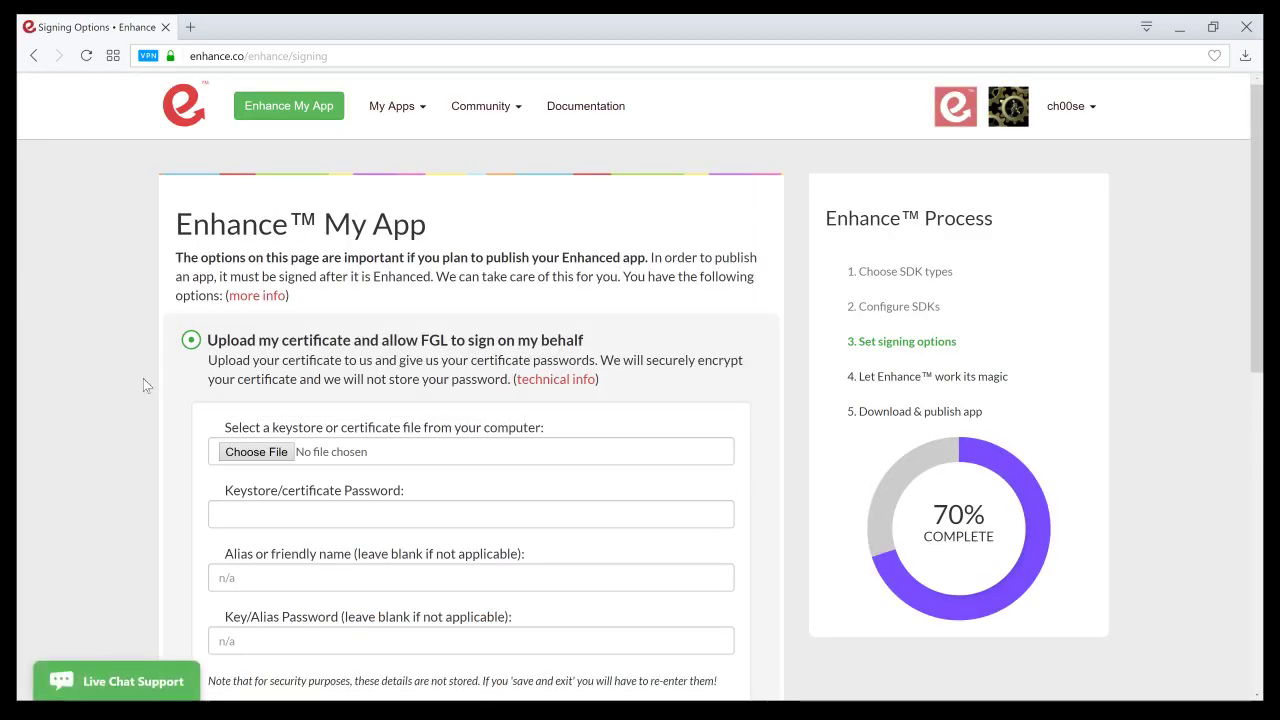
# Set the signing option to "Sign for testing only" and continue to the enhancement process
pyautogui.scroll(-2, 143, 384)
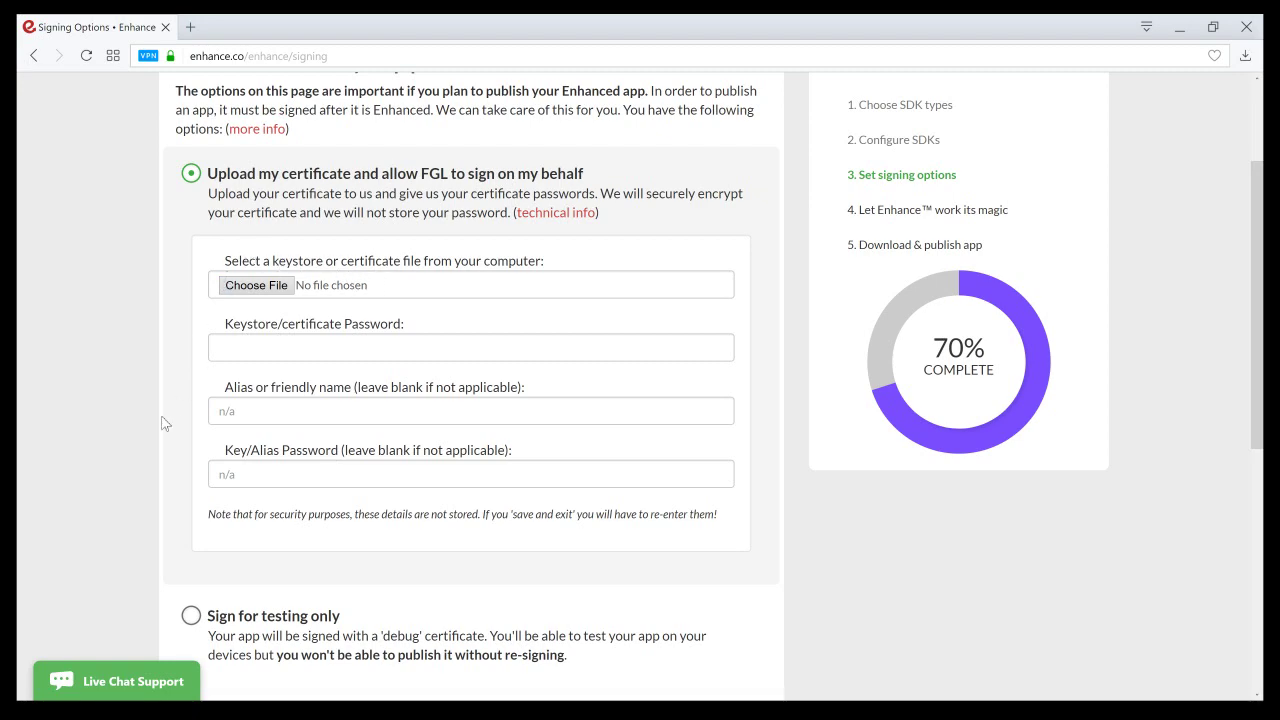
pyautogui.scroll(-2, 165, 423)
pyautogui.click(189, 448)
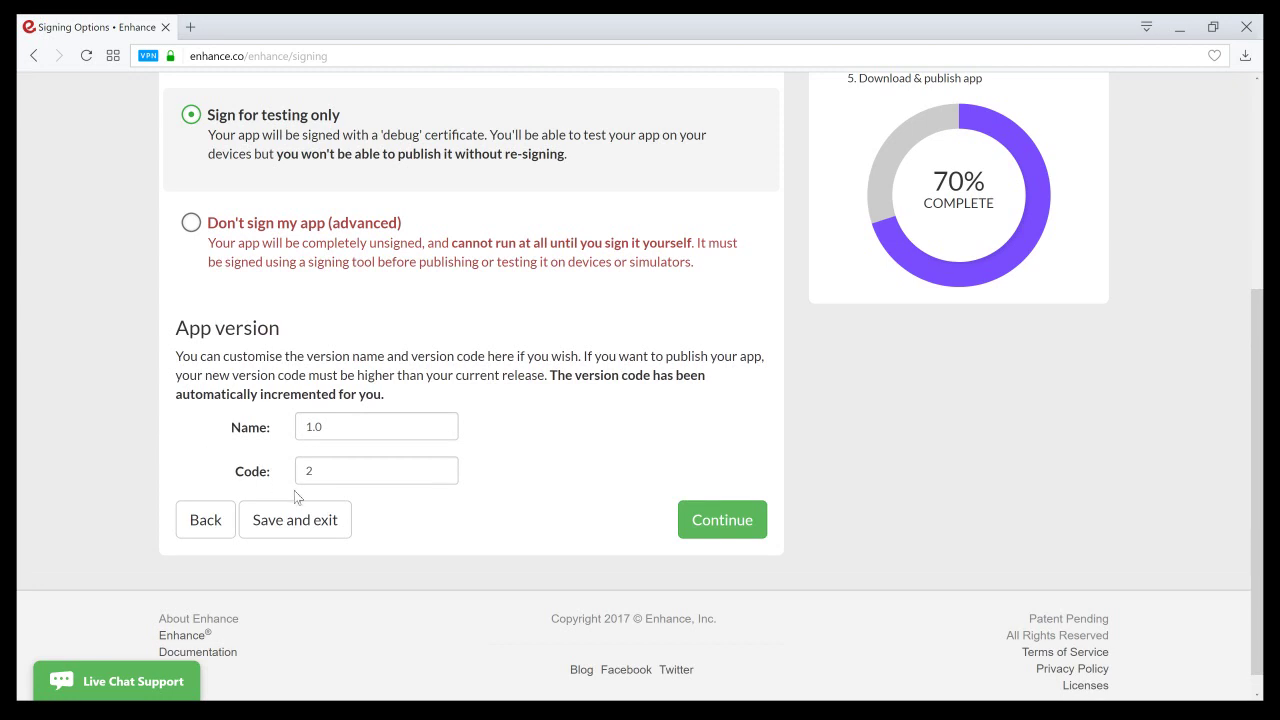
pyautogui.click(746, 535)
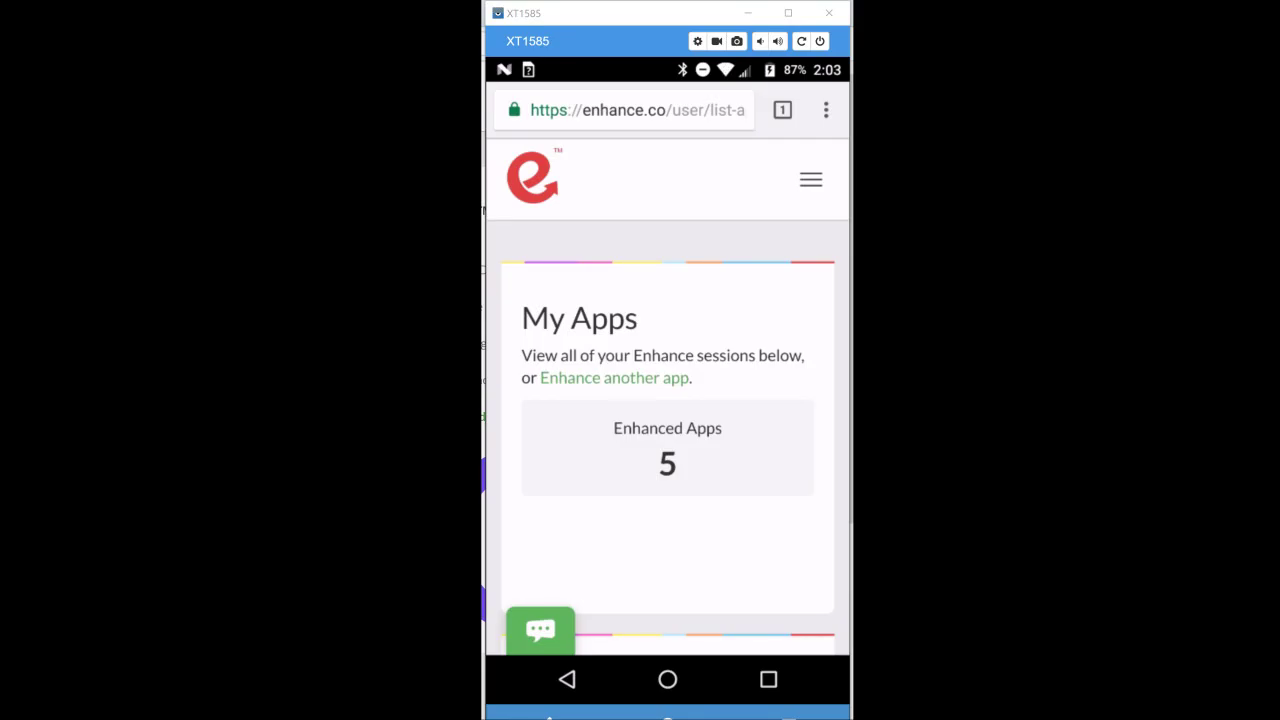
# On the phone, refresh the My Apps page and download the most recent completed enhancement of MyTestProject
pyautogui.click(550, 191)
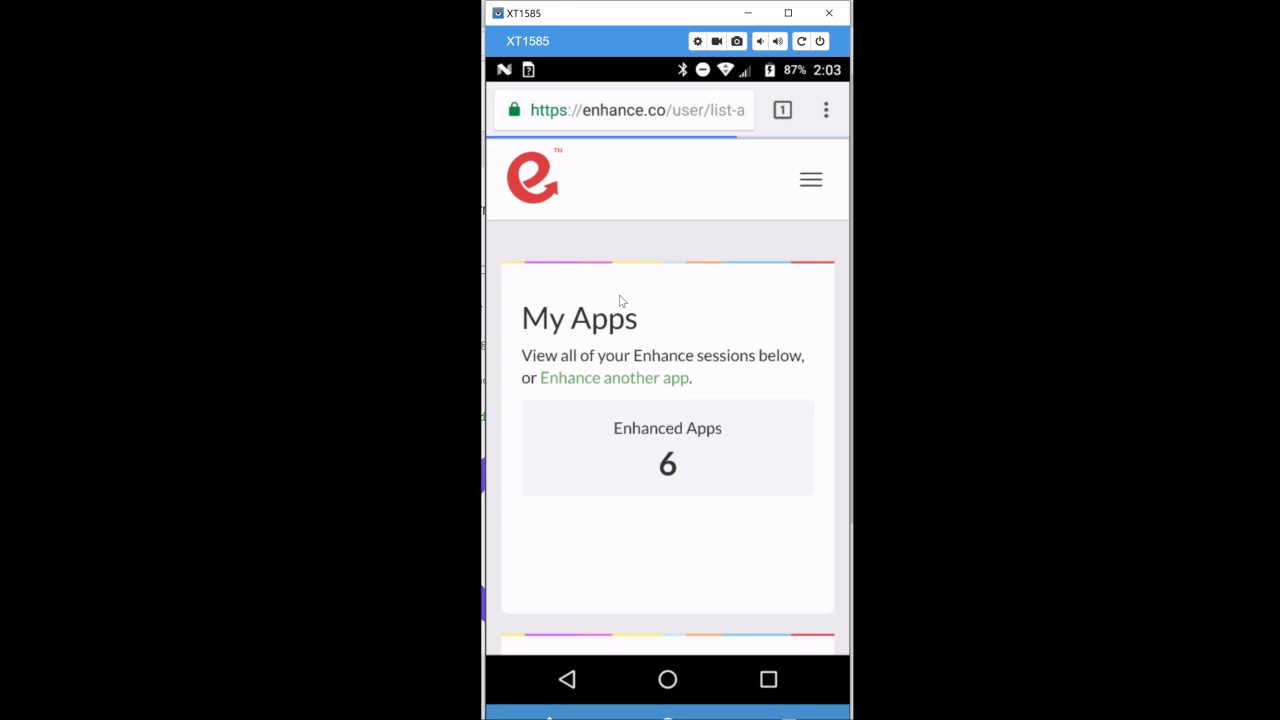
pyautogui.scroll(-5, 640, 327)
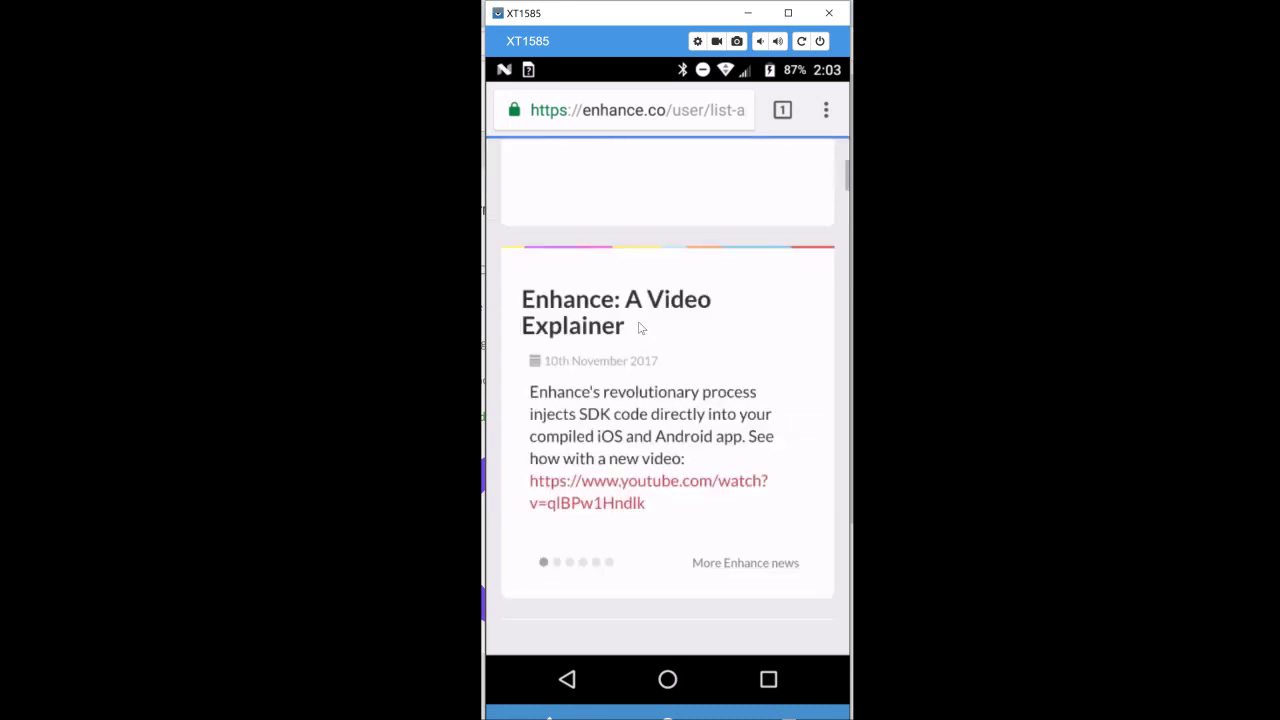
pyautogui.scroll(-2, 637, 329)
pyautogui.scroll(-2, 630, 392)
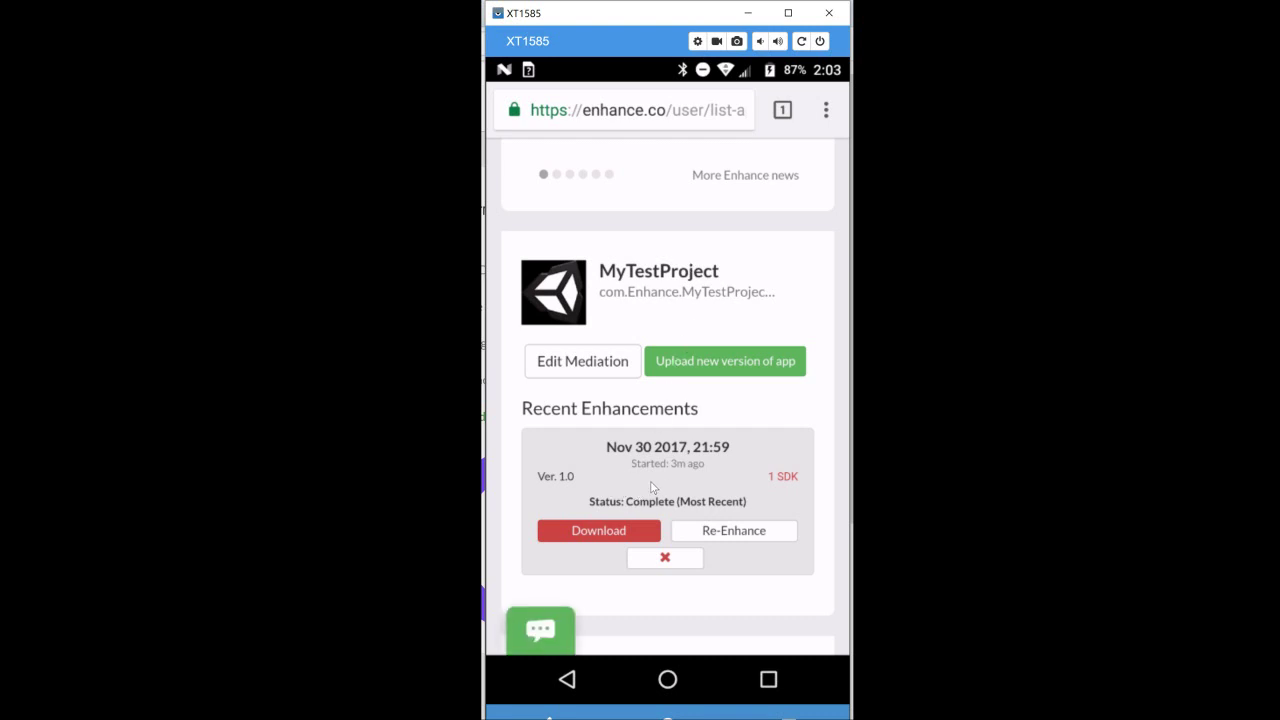
pyautogui.click(589, 531)
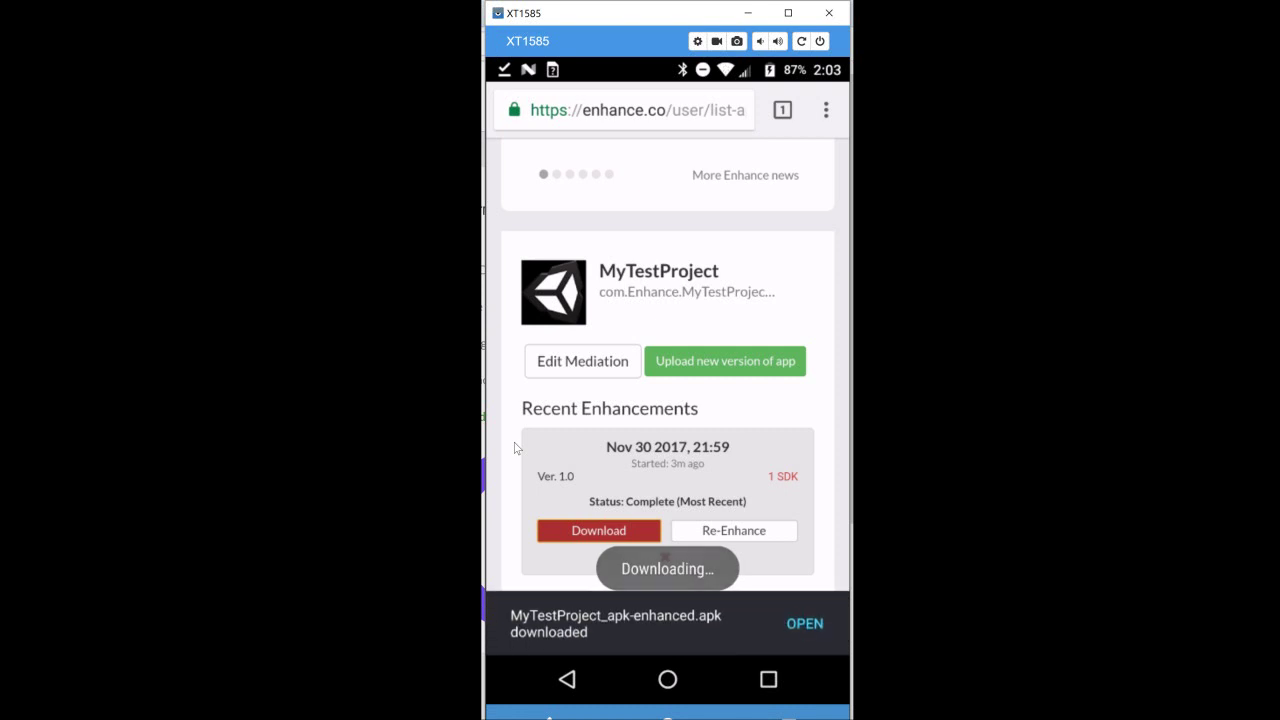
# Install the downloaded MyTestProject_apk-enhanced.apk on the phone, launch it and allow it to access the device's location
pyautogui.click(805, 624)
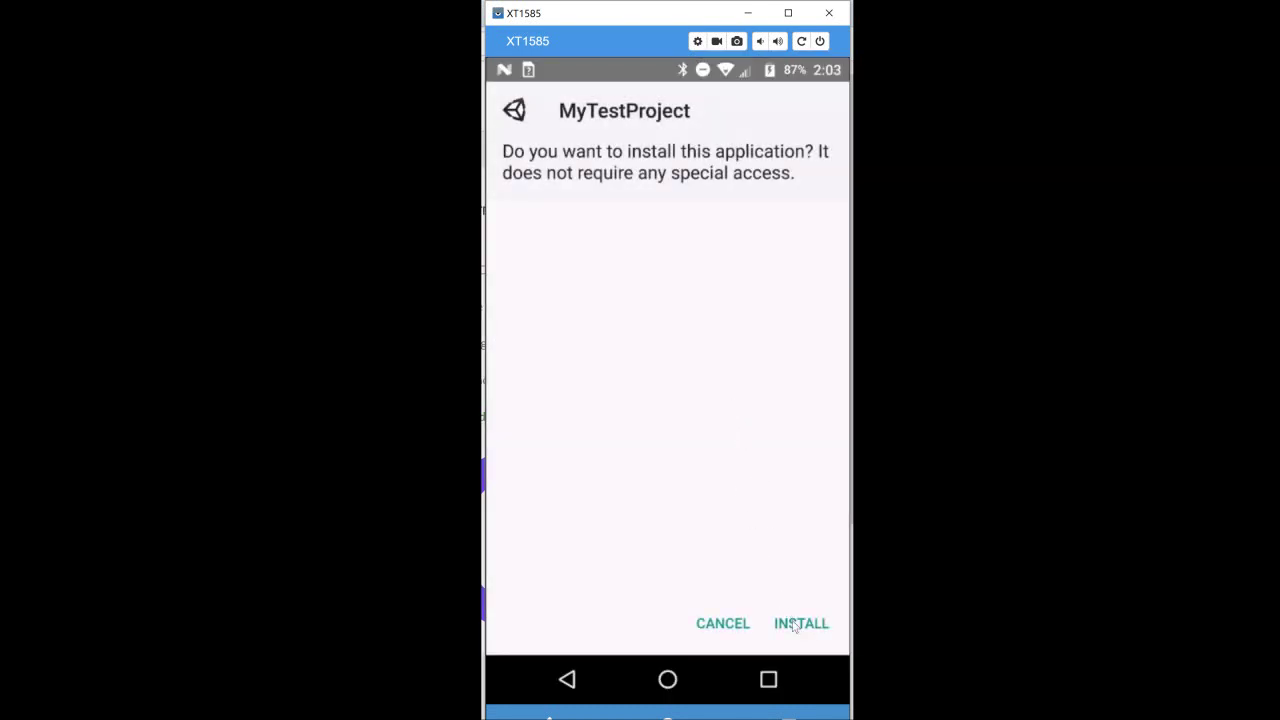
pyautogui.click(793, 625)
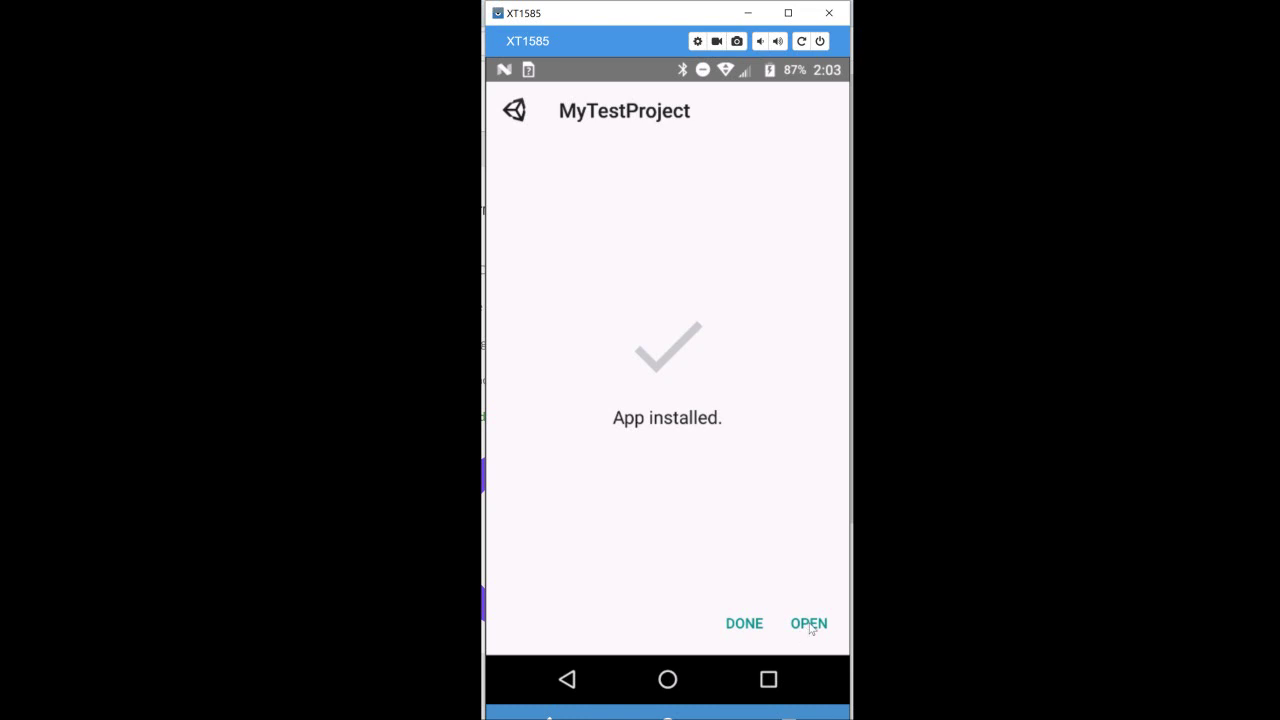
pyautogui.click(809, 623)
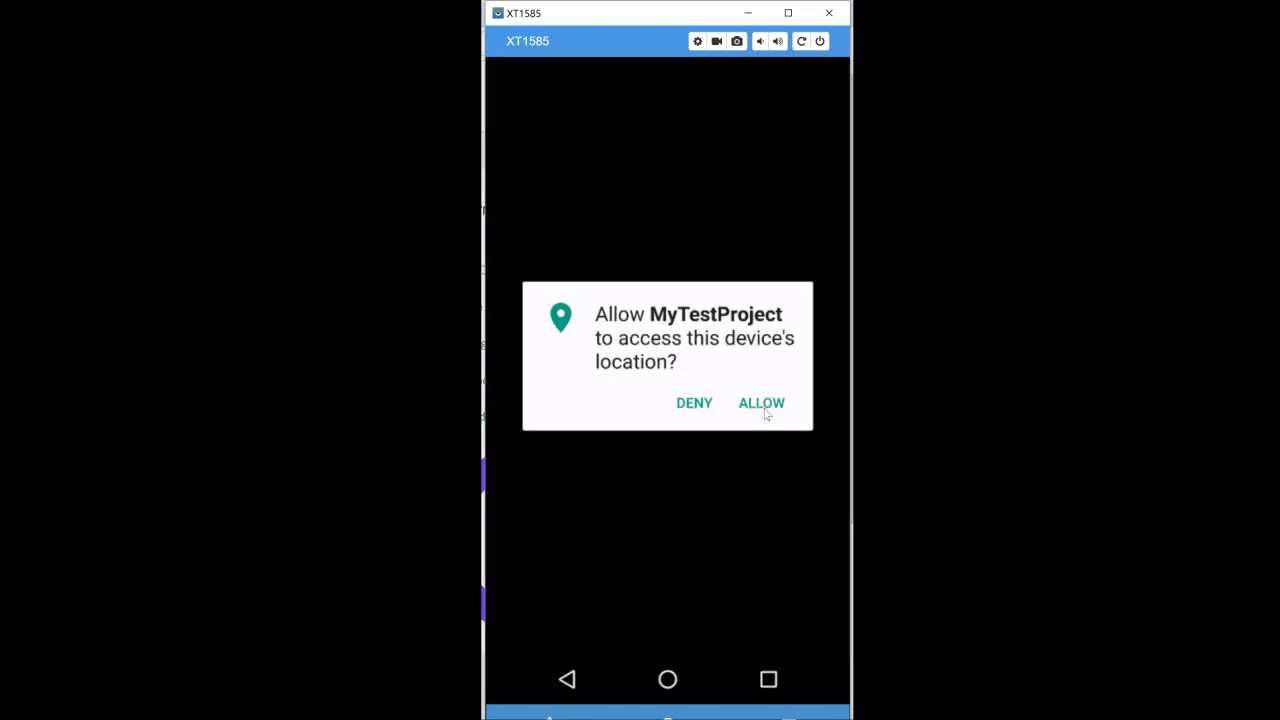
pyautogui.click(765, 416)
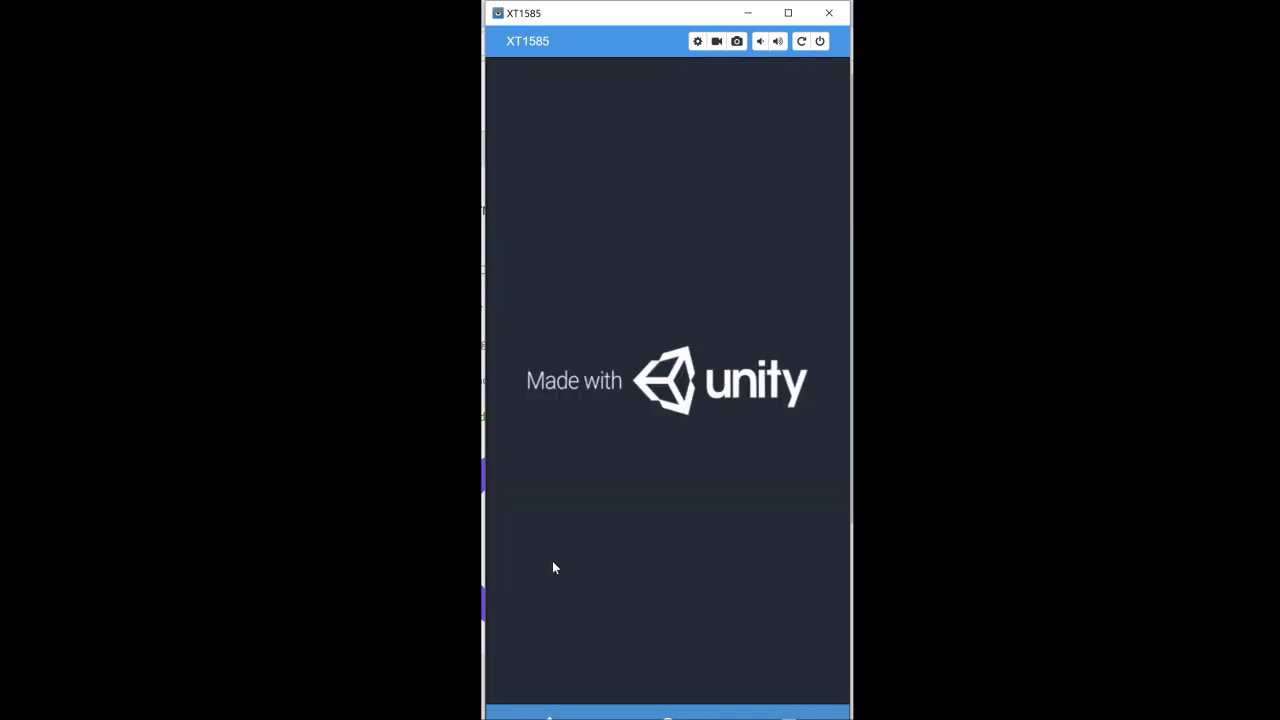